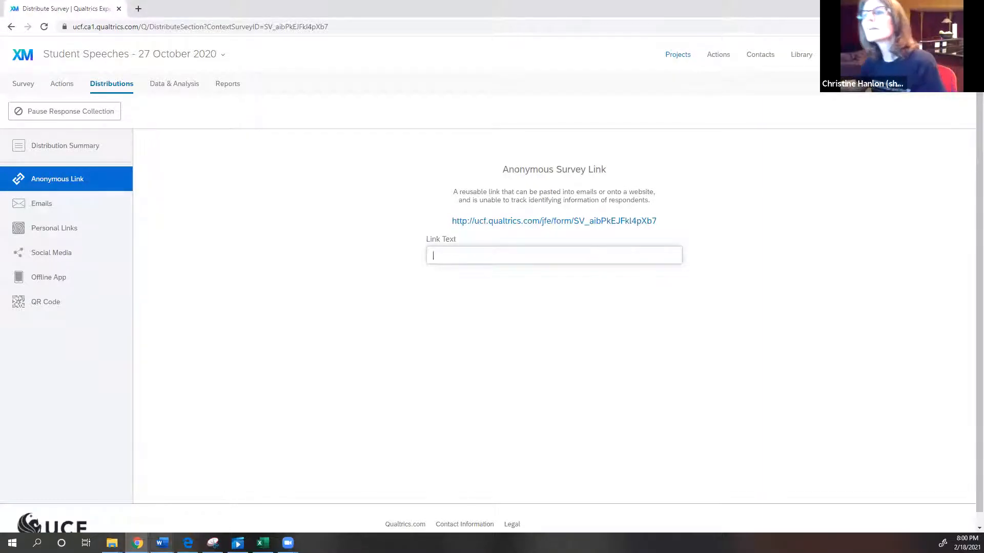
Copy the anonymous survey link and paste it as the link text.
mouse_move(137, 543)
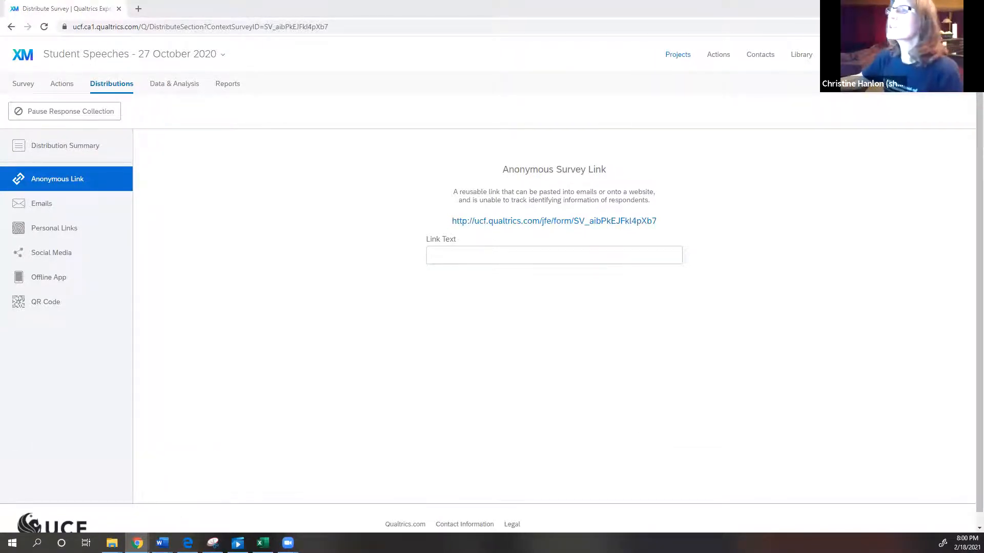
drag(665, 220, 452, 220)
key(ctrl+c)
right_click(471, 216)
click(491, 221)
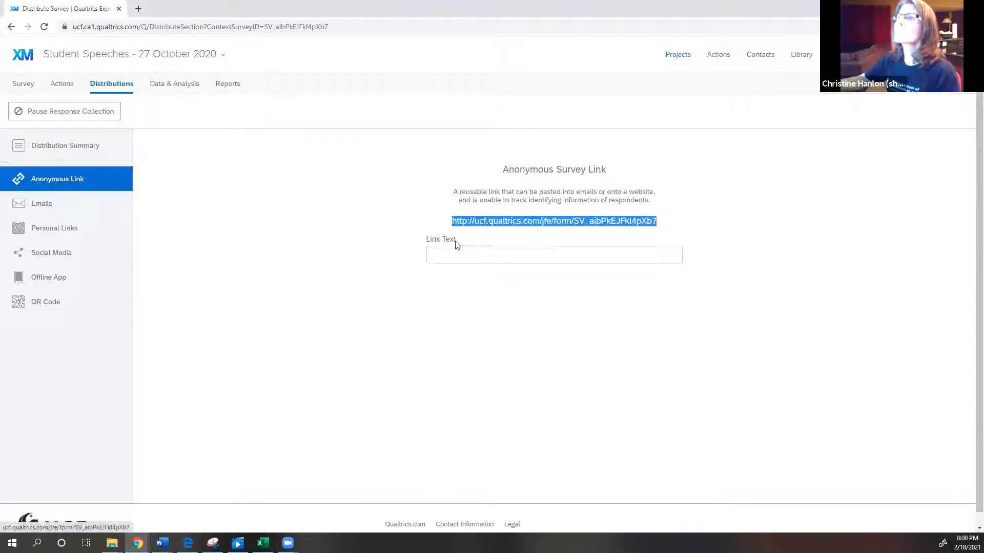
click(449, 254)
right_click(450, 256)
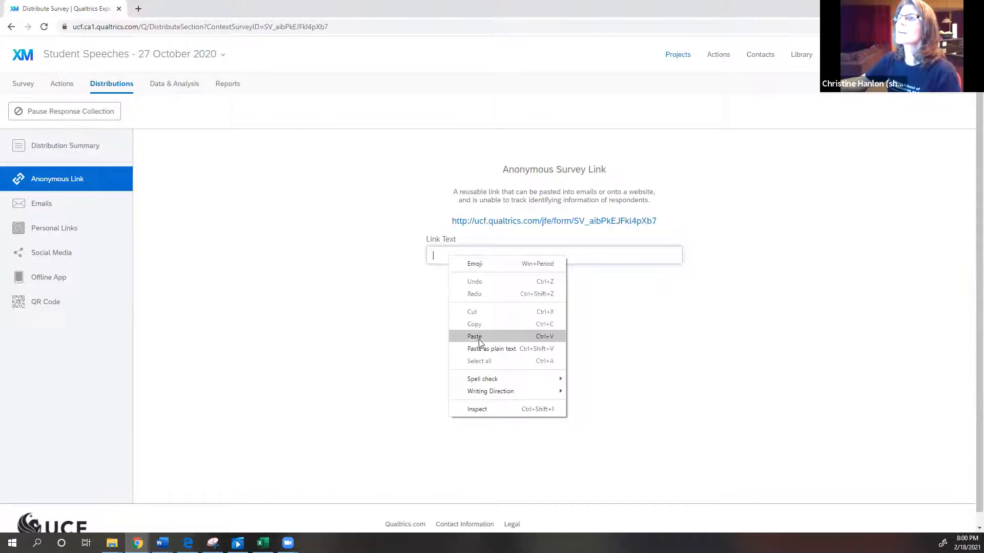
click(480, 340)
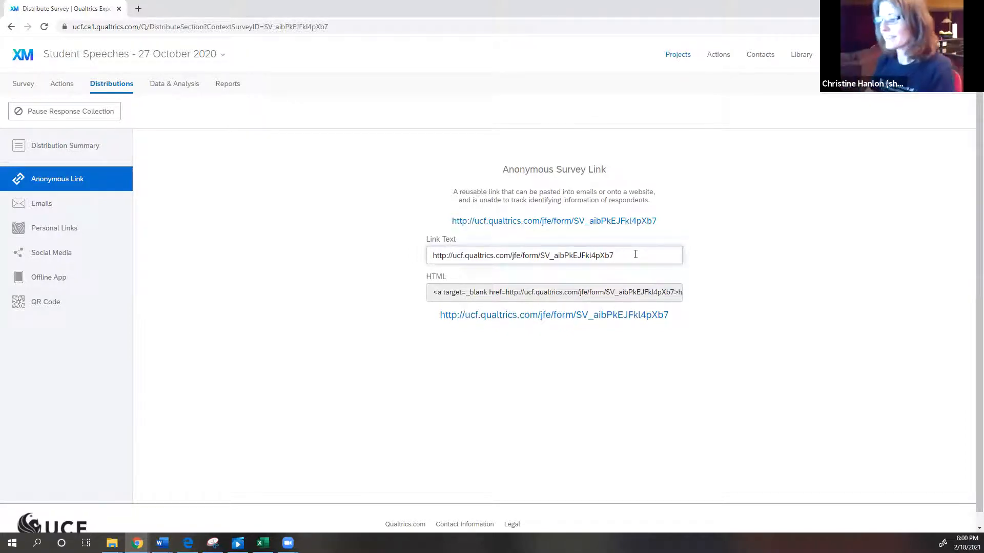
Append ?id=%SURVEY_CODE% to the end of the survey URL in the link text.
text(?)
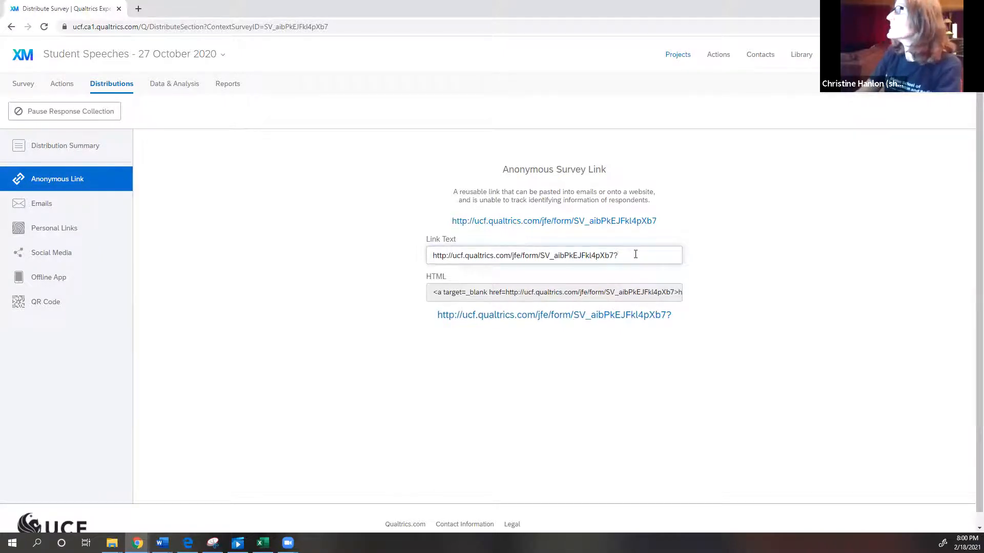
text(id)
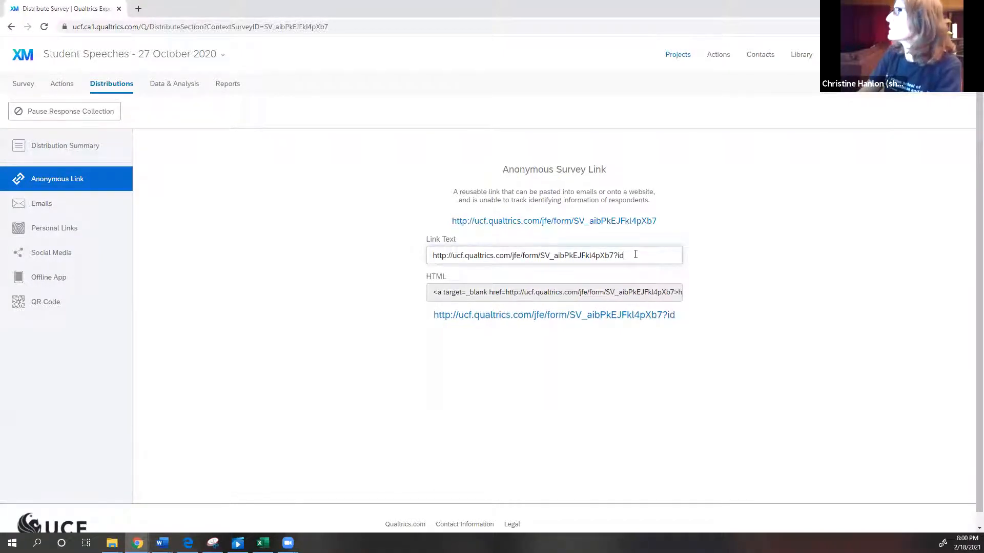
text(=)
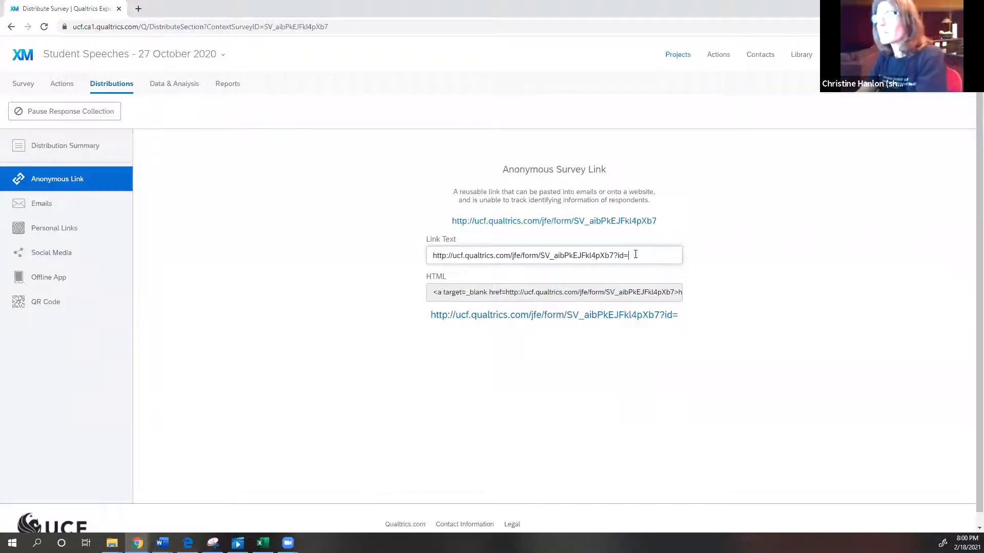
text(%)
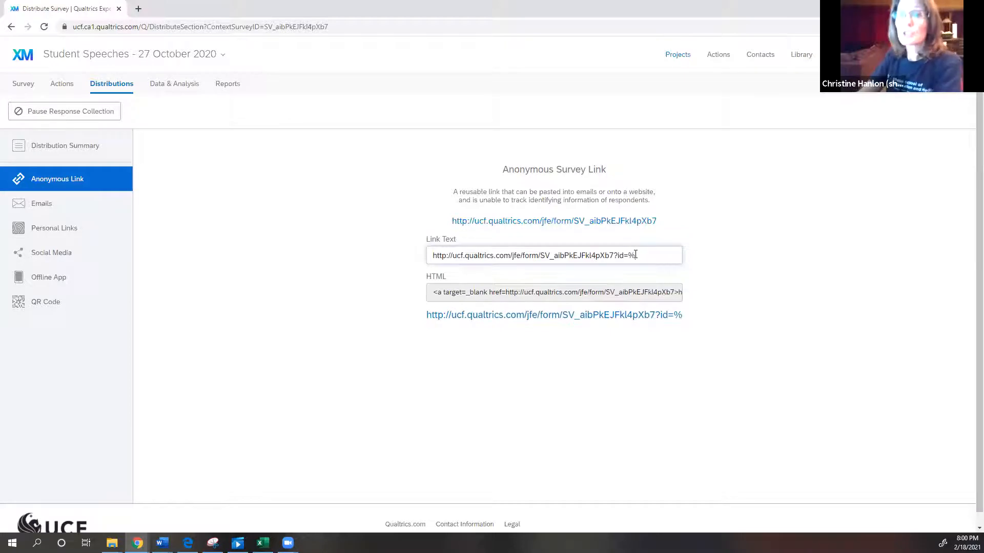
text(S)
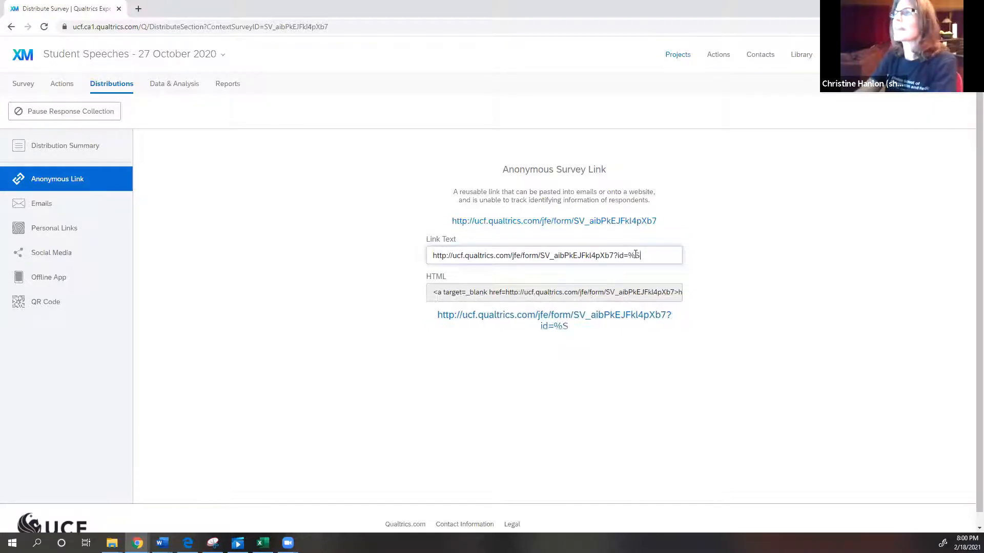
text(URVEY)
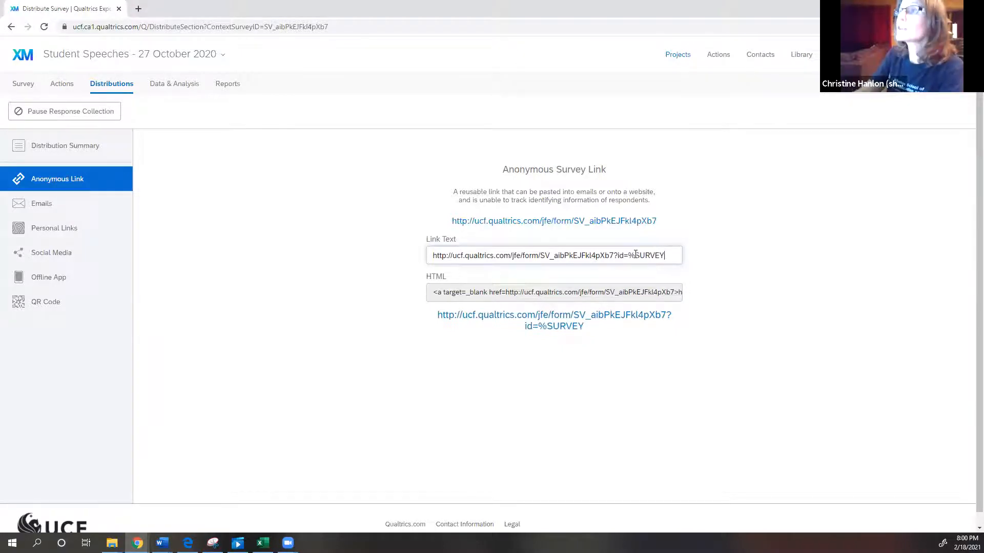
text(_)
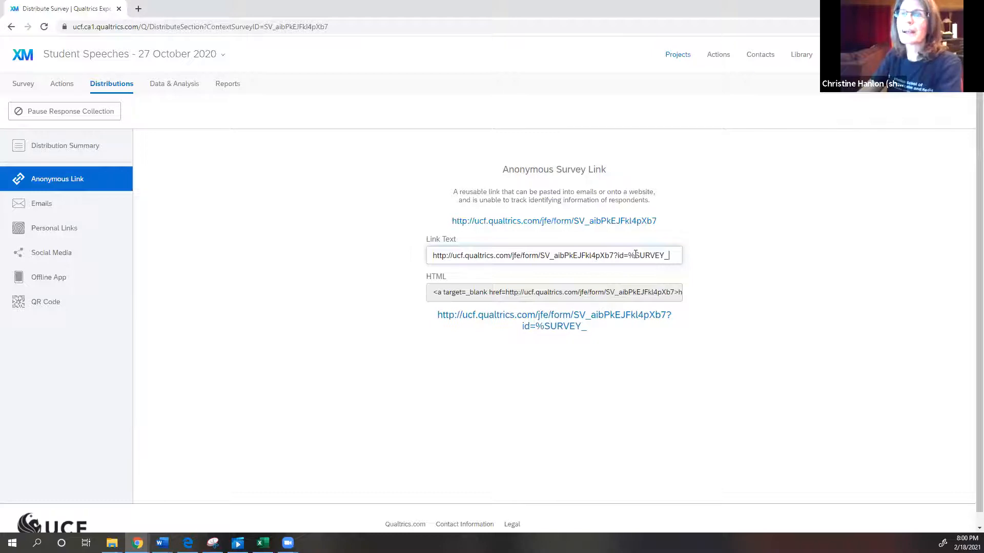
text(CID)
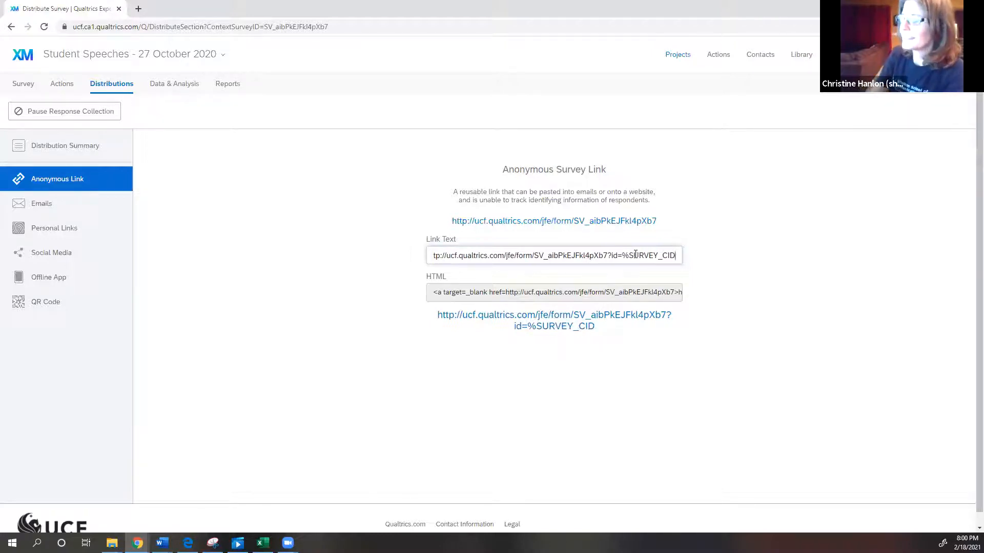
key(BackSpace)
key(BackSpace)
text(ODE)
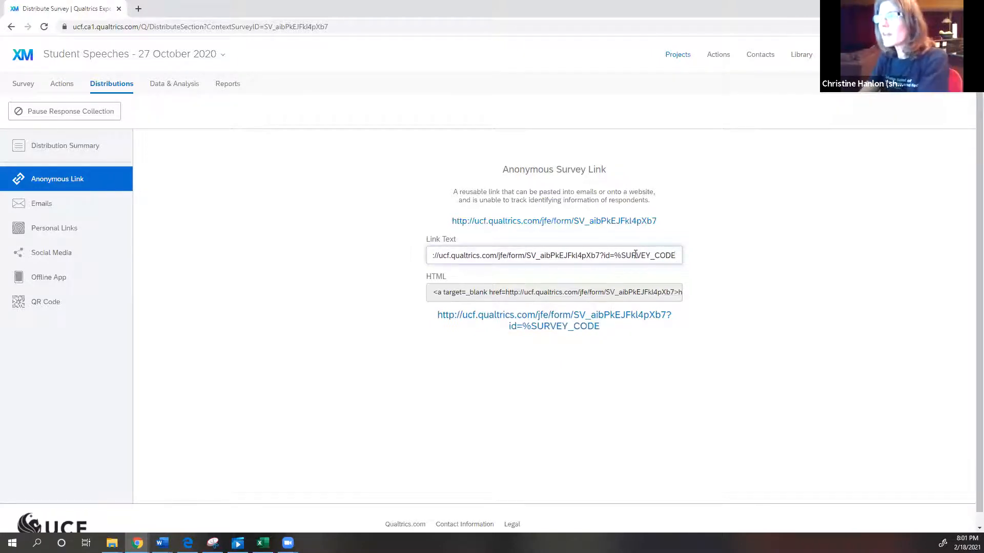
text(%)
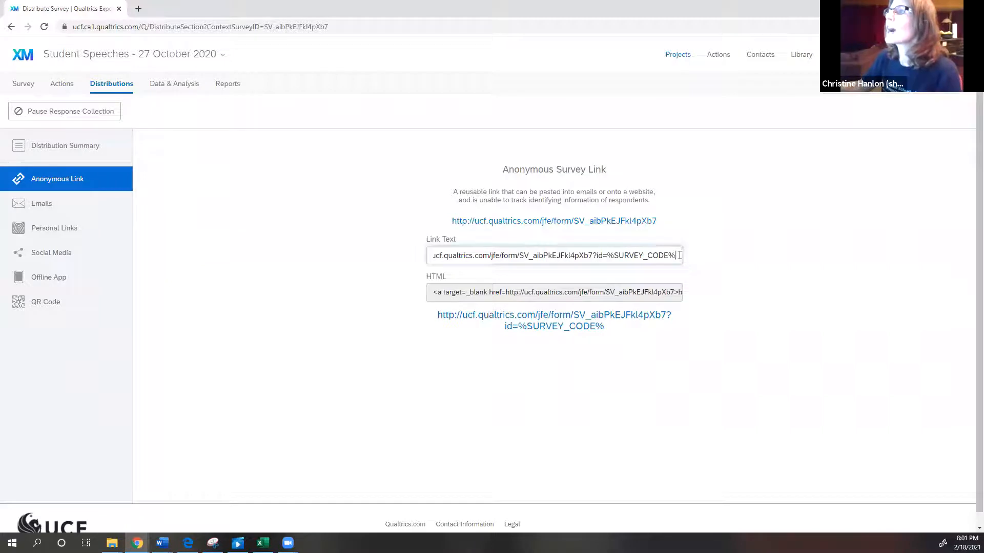
Copy the complete link text, including the ?id=%SURVEY_CODE% suffix.
drag(677, 255, 398, 256)
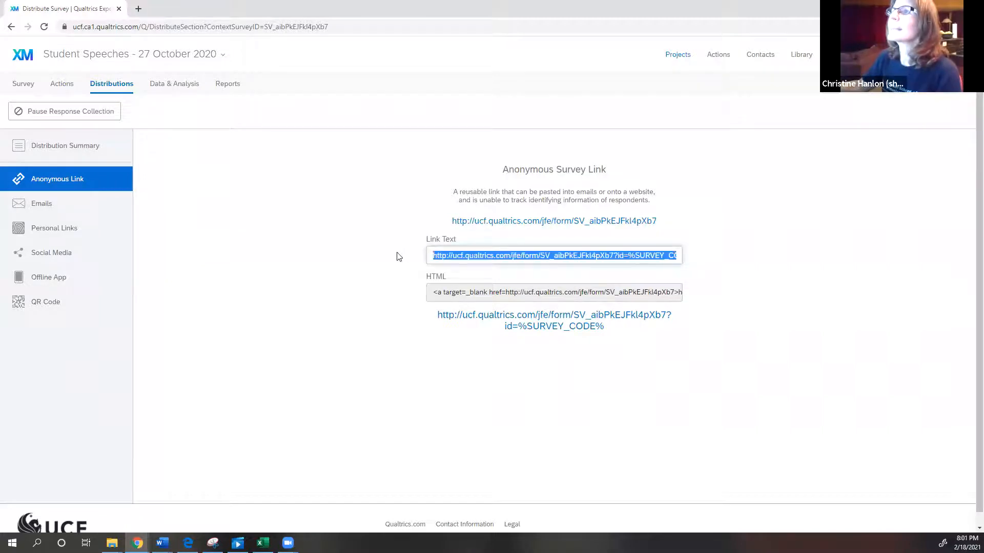
right_click(501, 257)
click(530, 296)
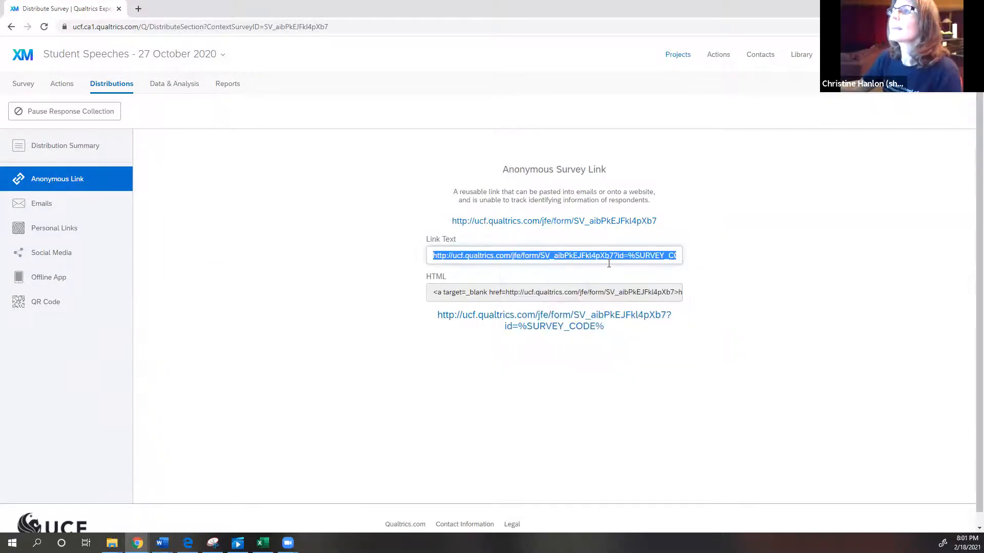
click(656, 255)
key(End)
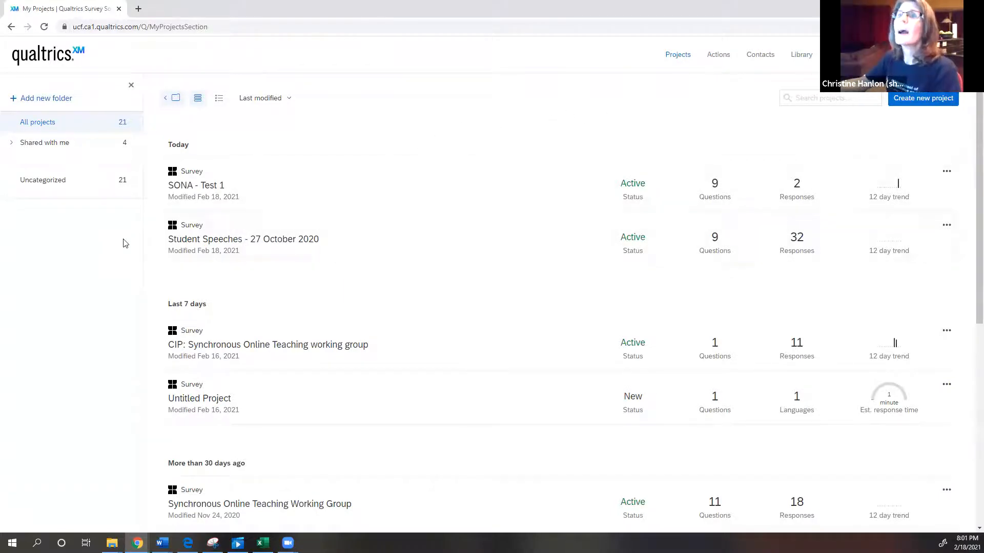
In the survey flow of Student Speeches - 27 October 2020, add an embedded data element with a field named id and save the flow.
click(222, 243)
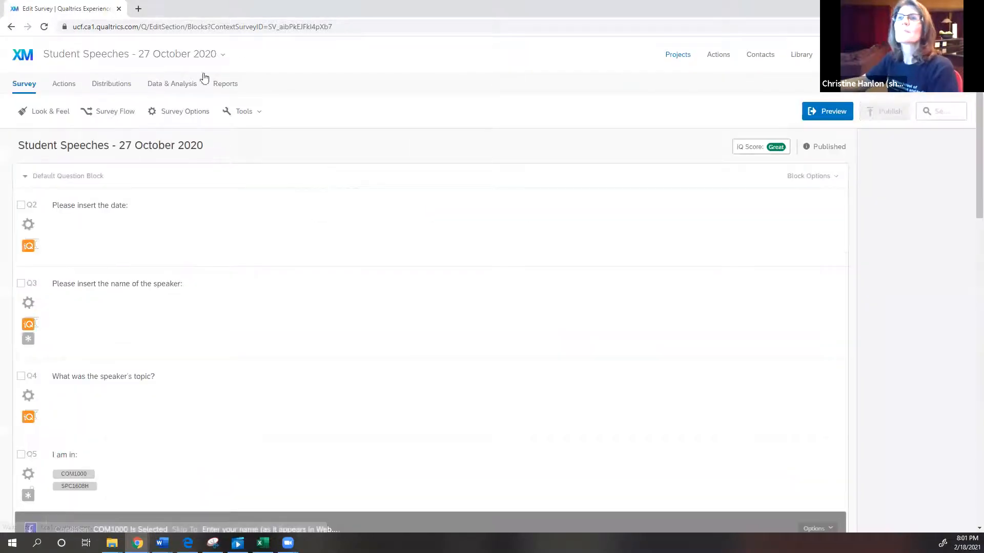
click(116, 112)
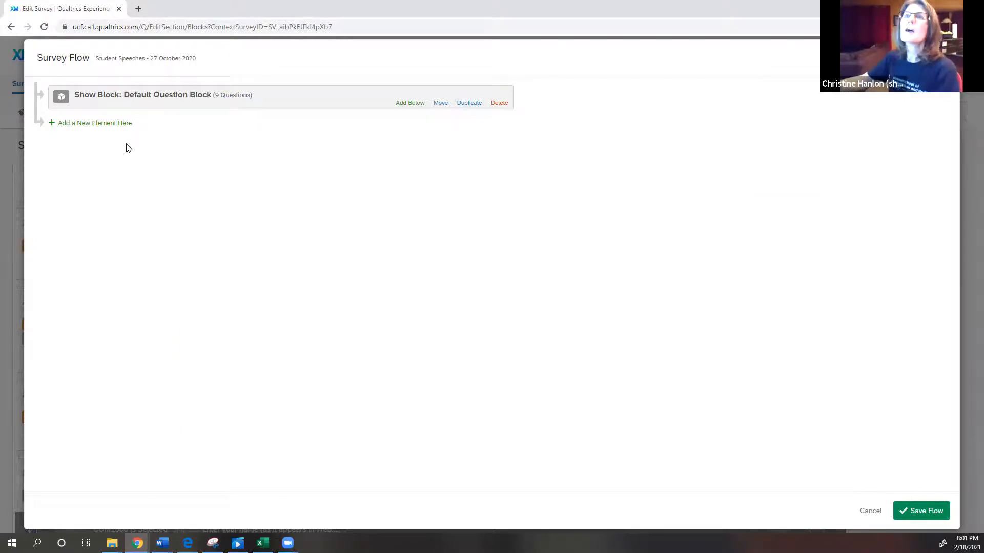
click(98, 124)
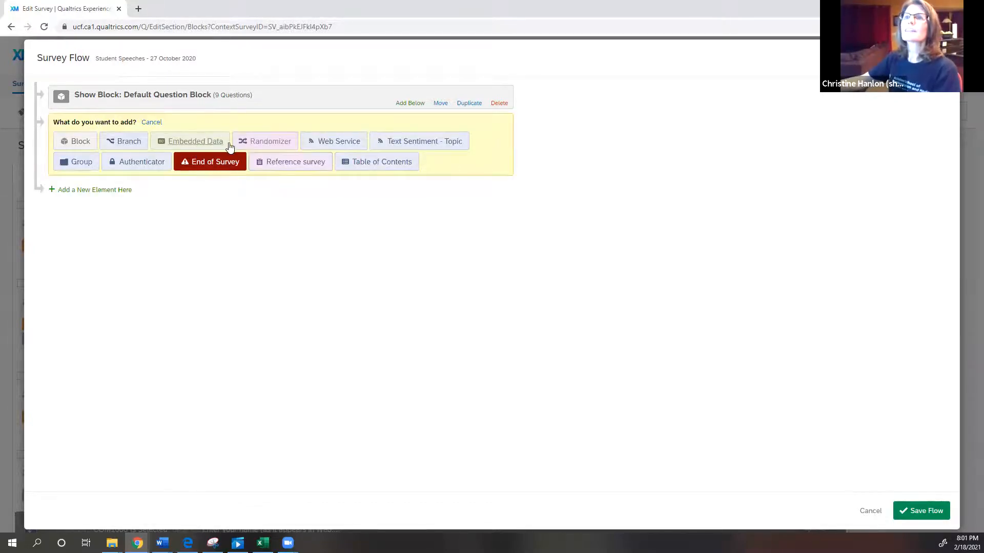
click(200, 143)
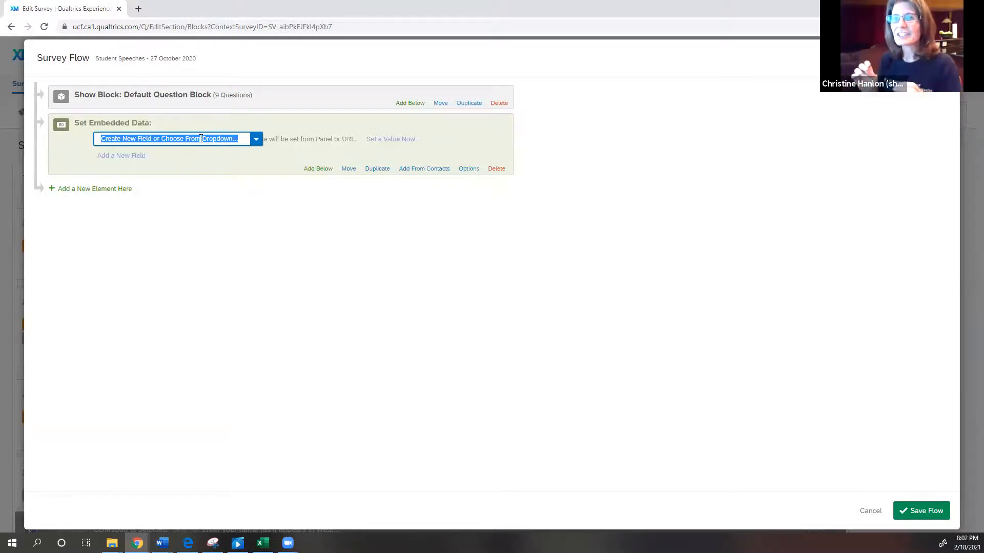
text(i)
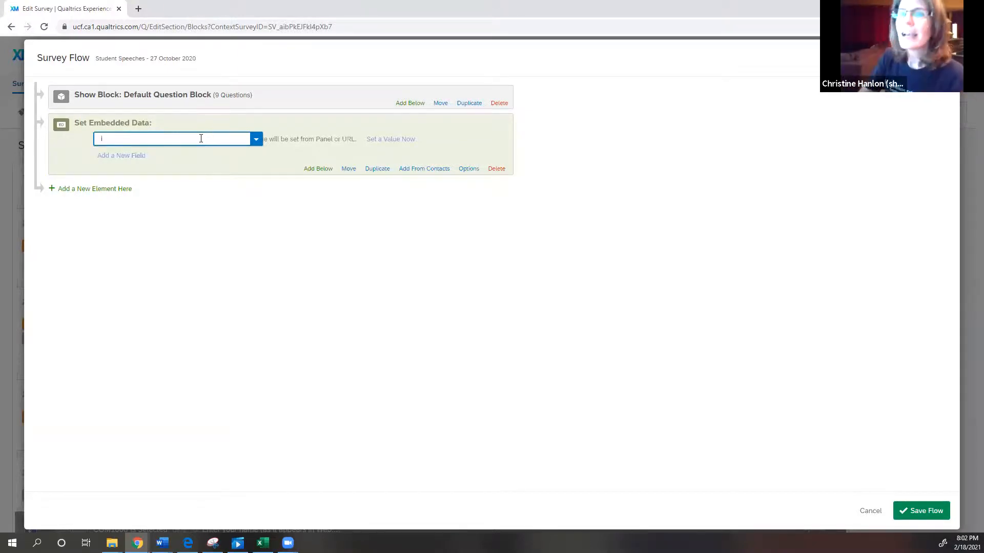
text(d)
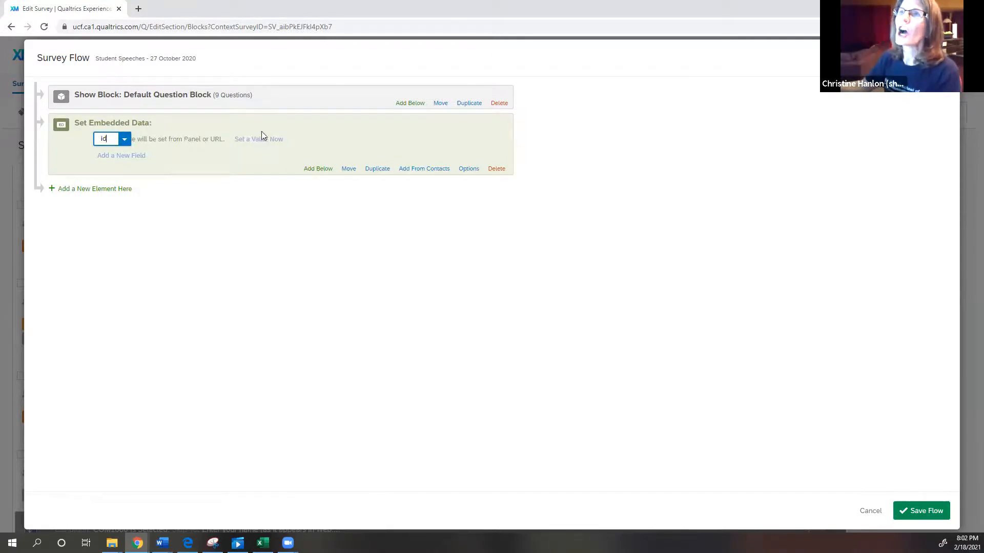
key(Return)
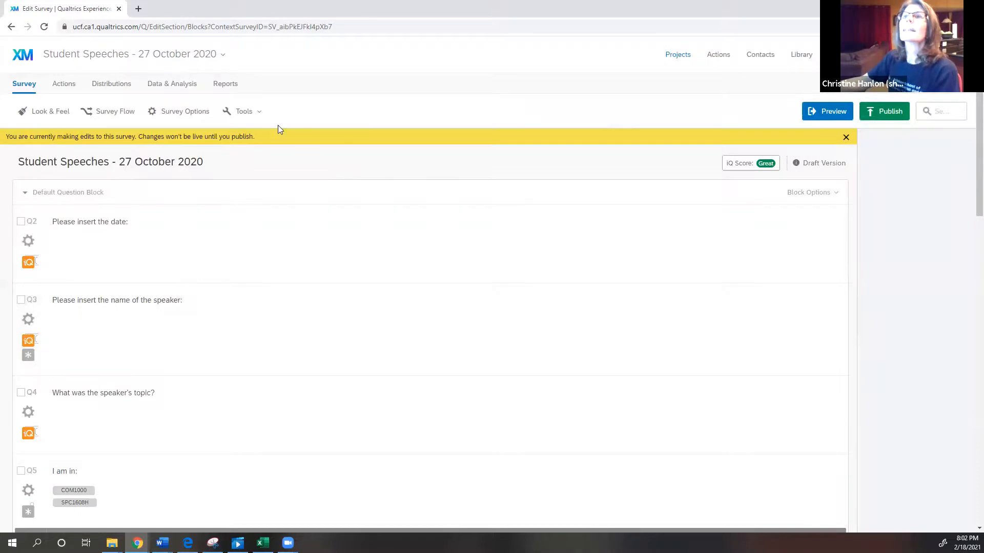
click(187, 115)
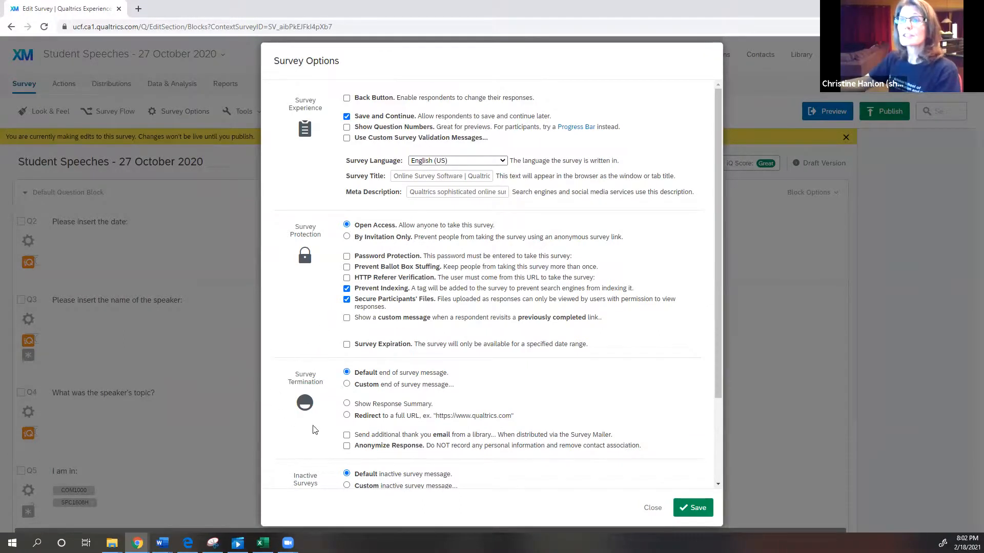
click(347, 416)
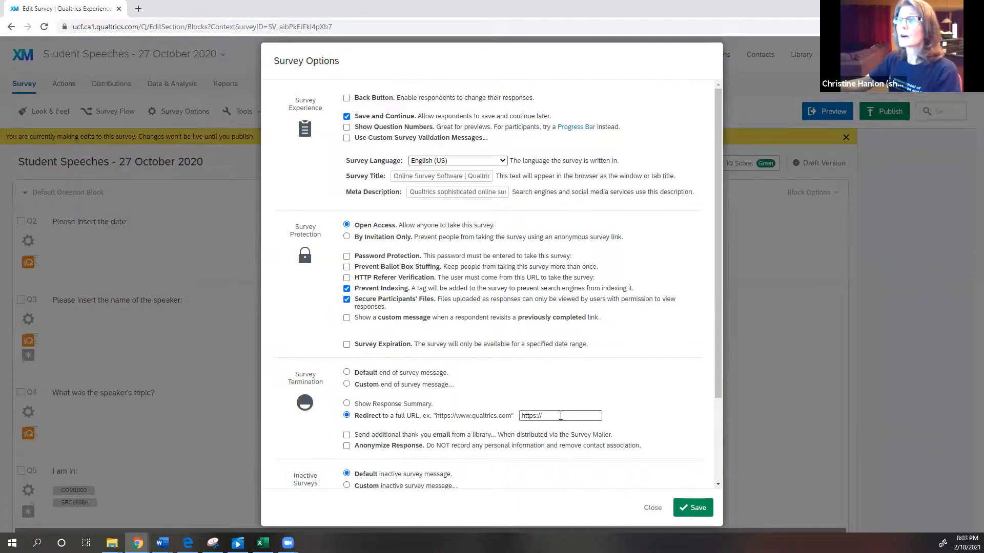
click(528, 416)
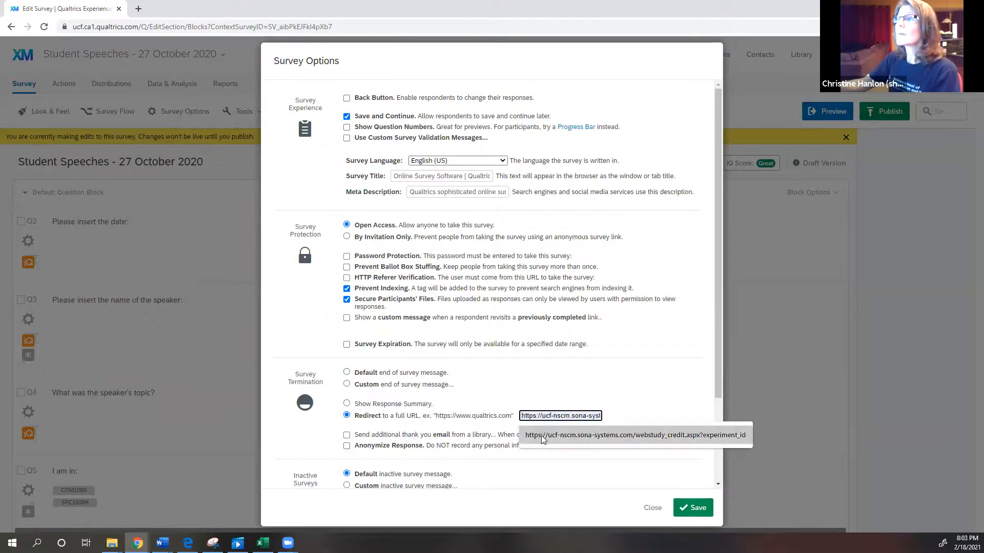
click(543, 437)
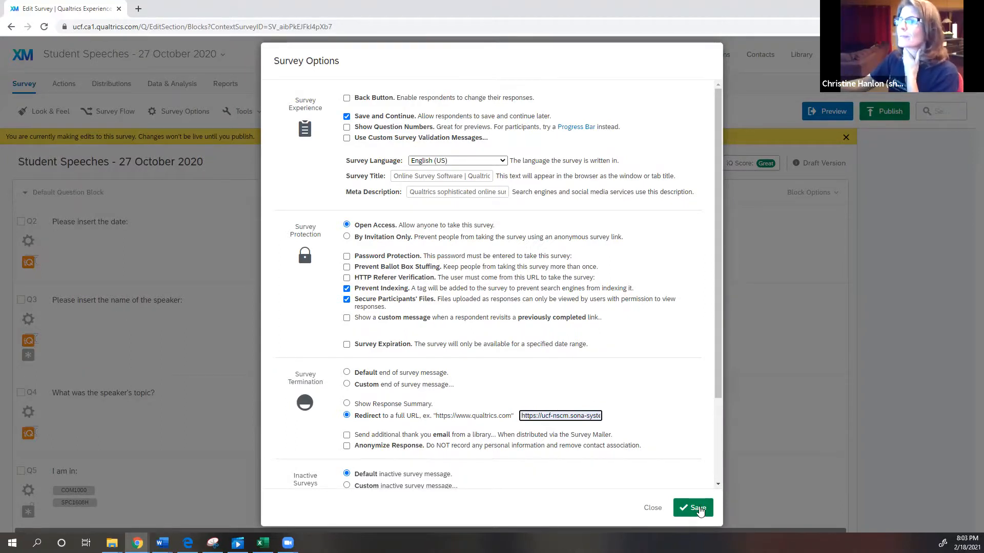
drag(718, 384, 723, 484)
click(693, 508)
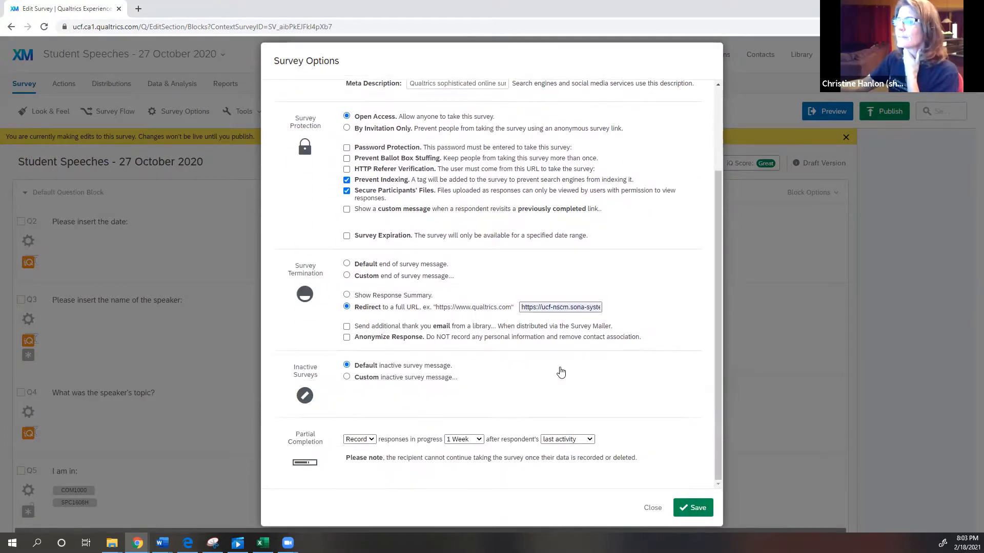